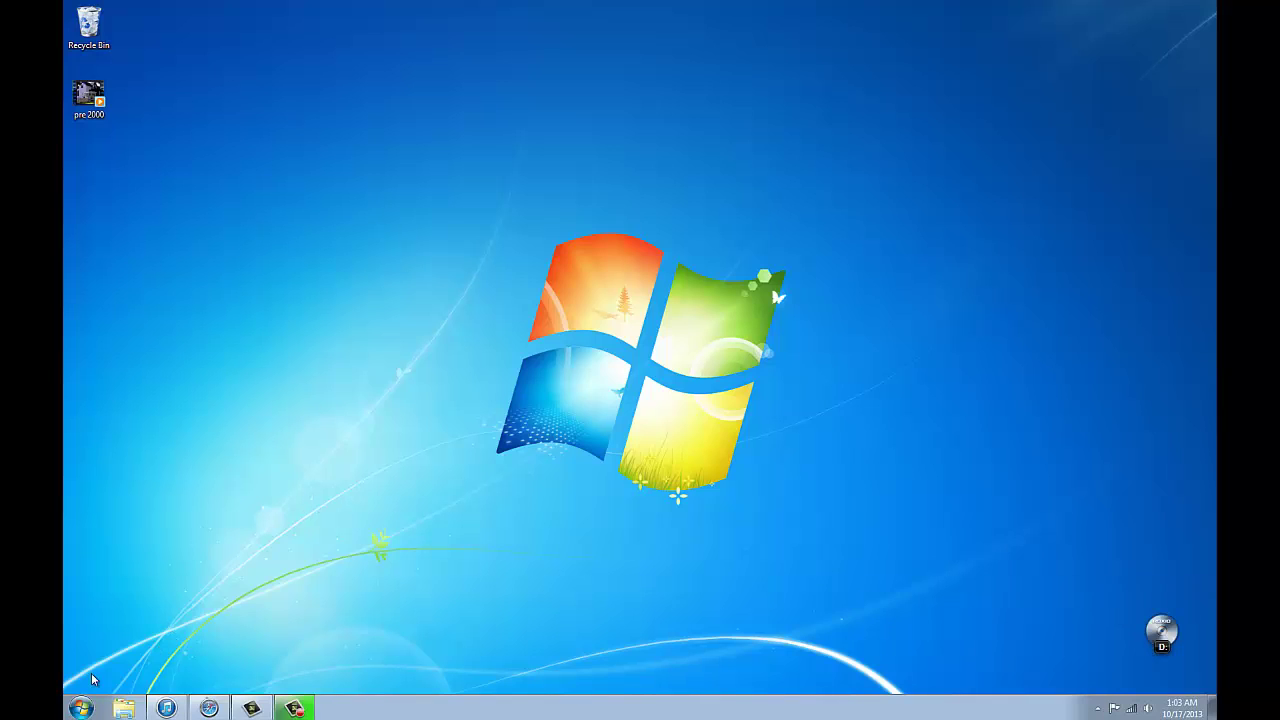
Open the Start menu and show the full All Programs list
left_click(81, 708)
left_click(120, 646)
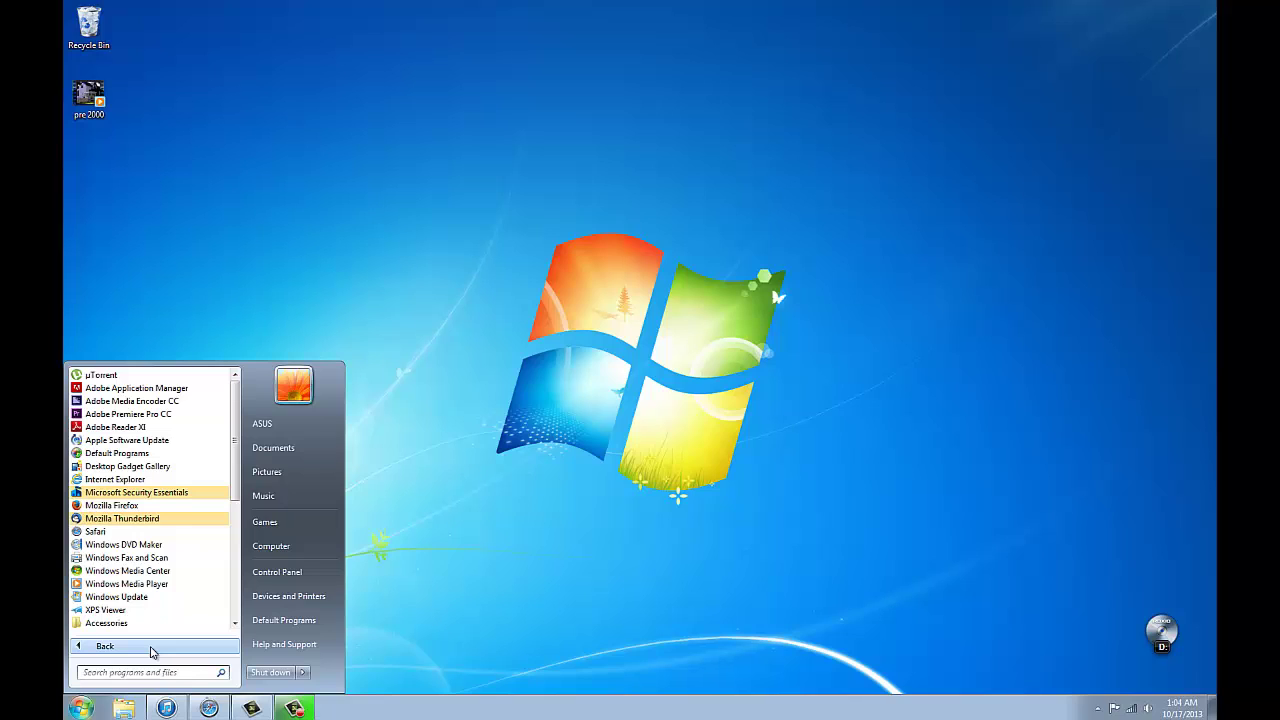
Open Devices and Printers and launch the Add a printer wizard
left_click(288, 598)
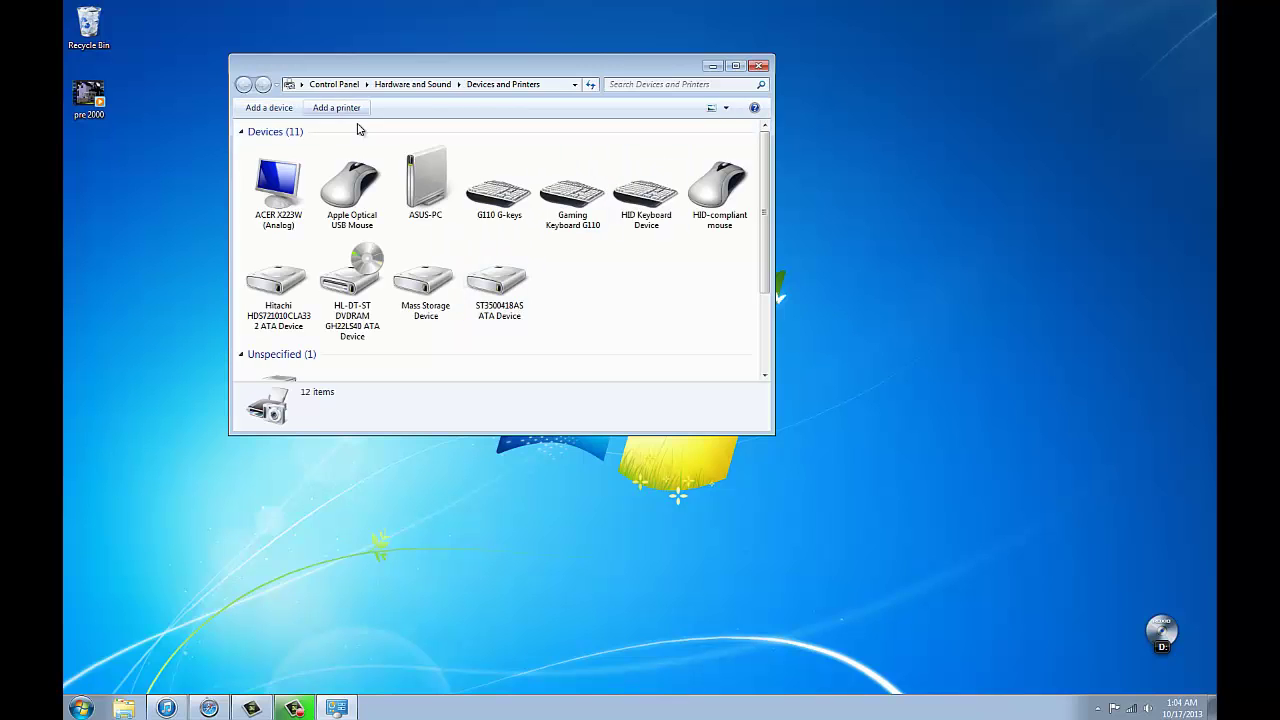
scroll(363, 130, "down", 2)
left_click(340, 108)
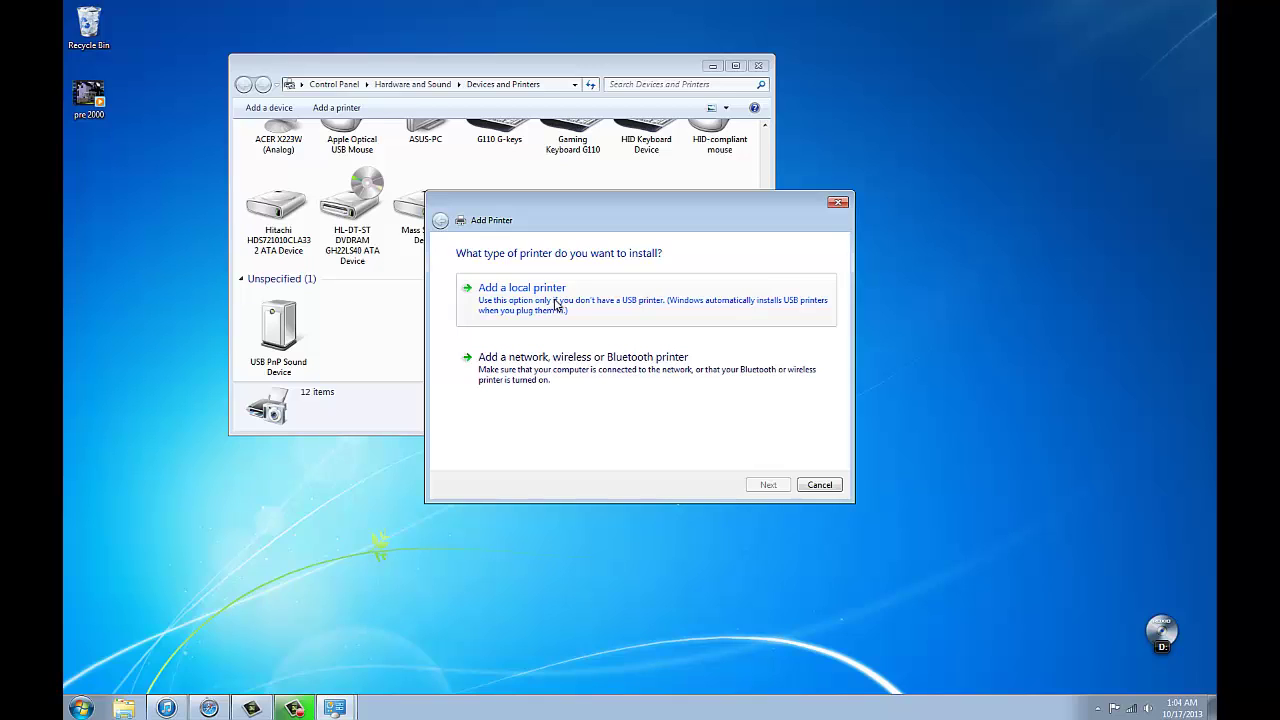
Add a local printer on a new port of type Standard TCP/IP Port
left_click(557, 304)
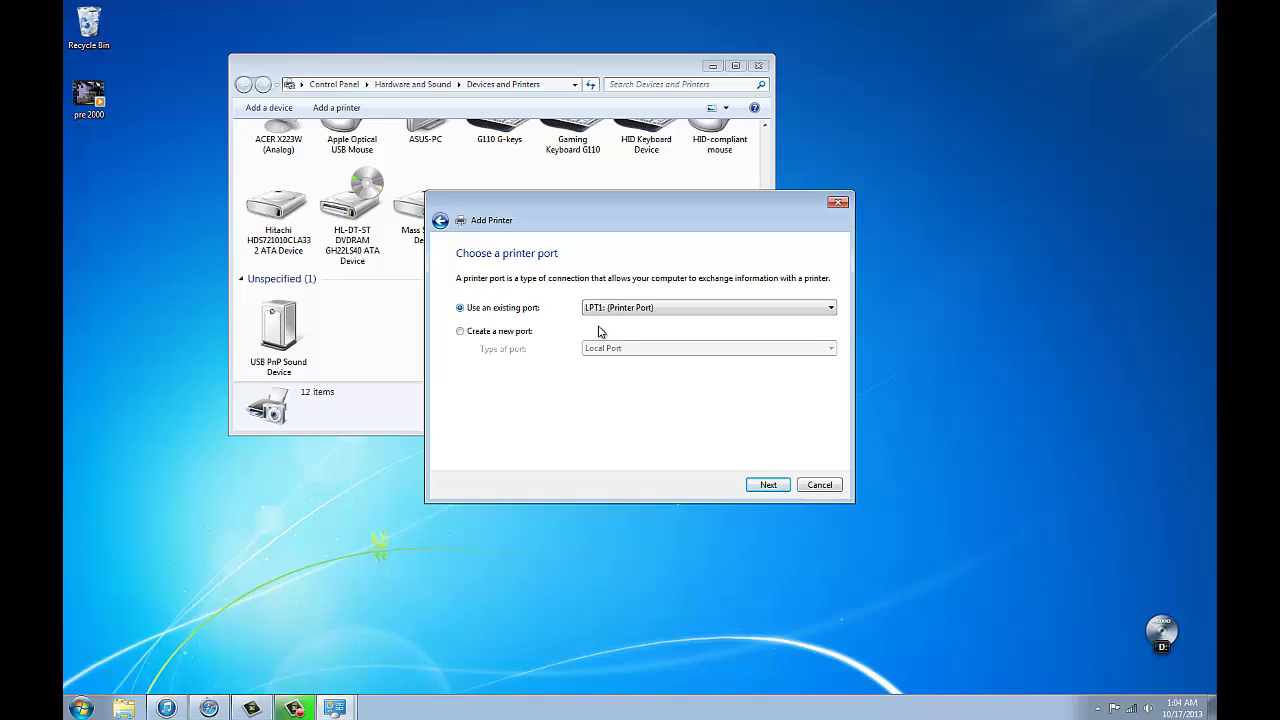
left_click(522, 332)
left_click(604, 350)
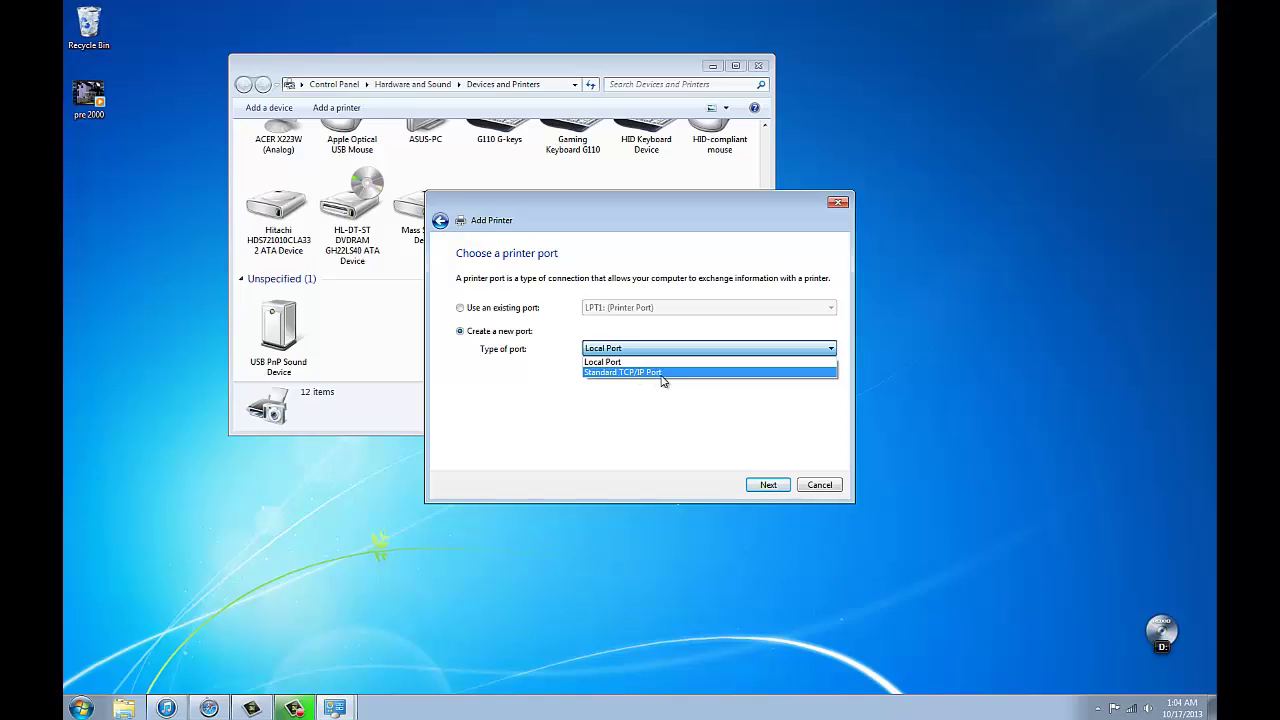
left_click(662, 372)
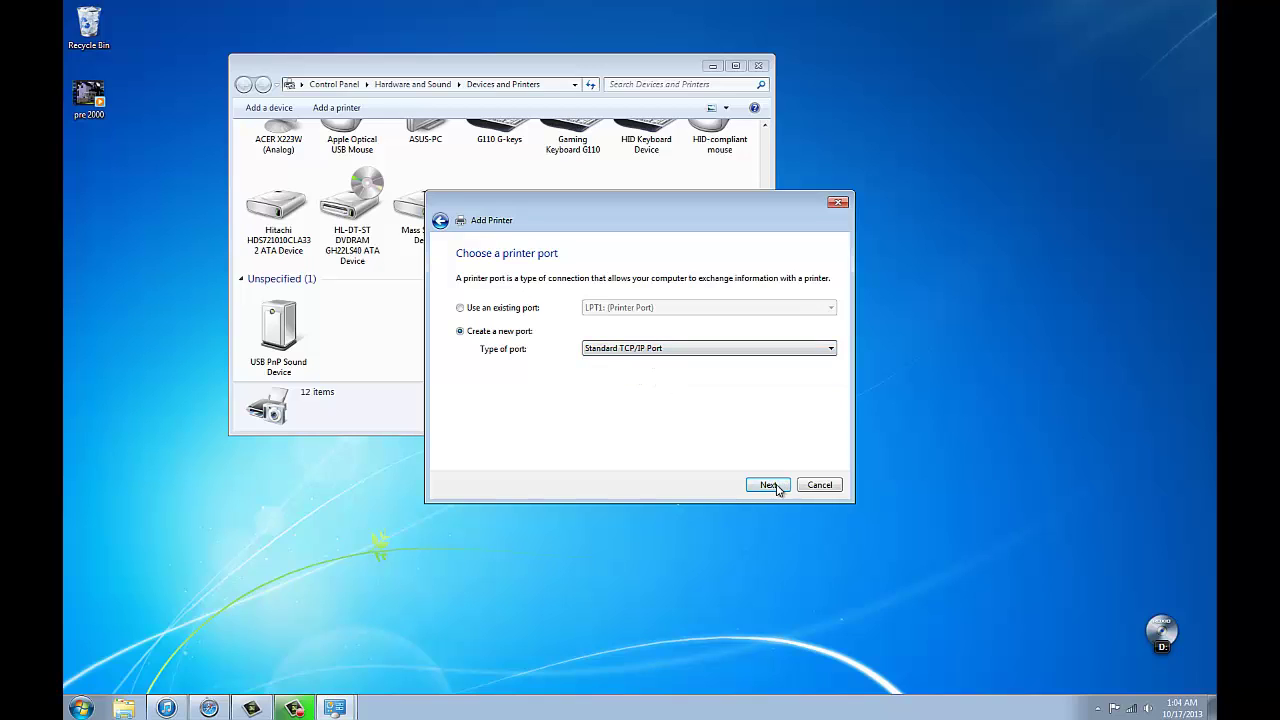
Enter 10.0.1.1 as the printer's IP address and detect the port
left_click(770, 485)
type("10.0.1.1")
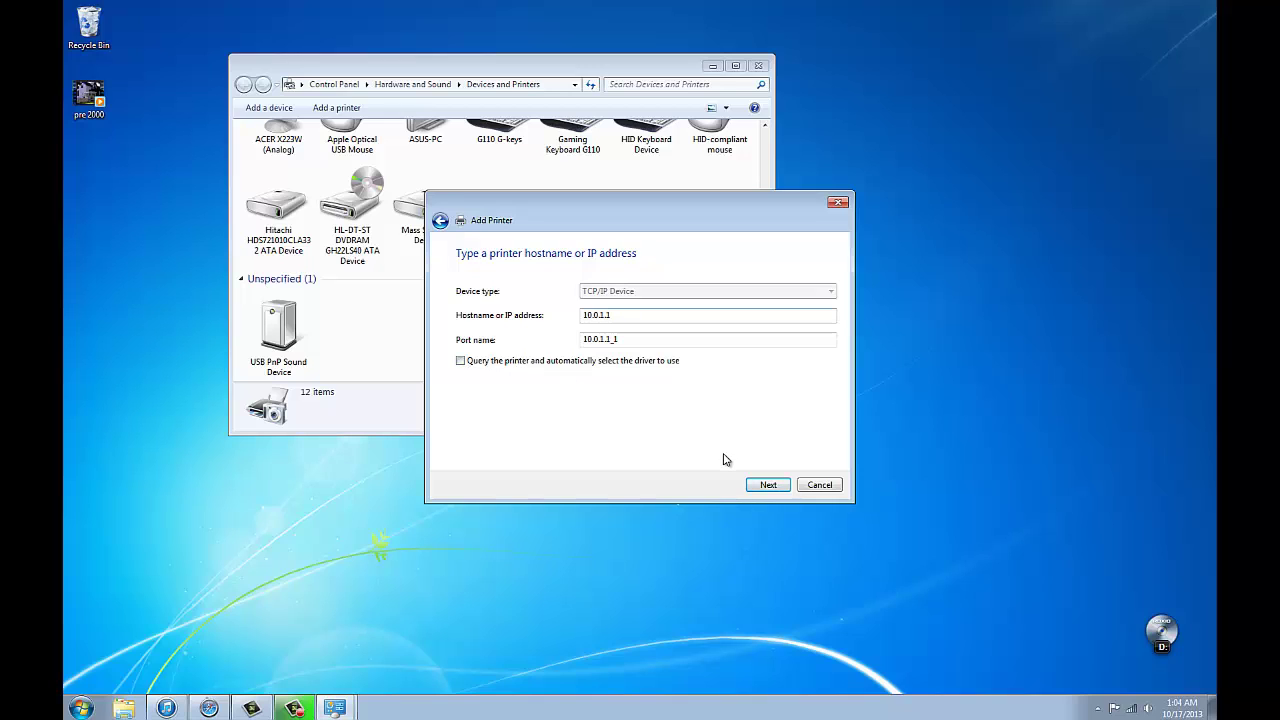
left_click(767, 485)
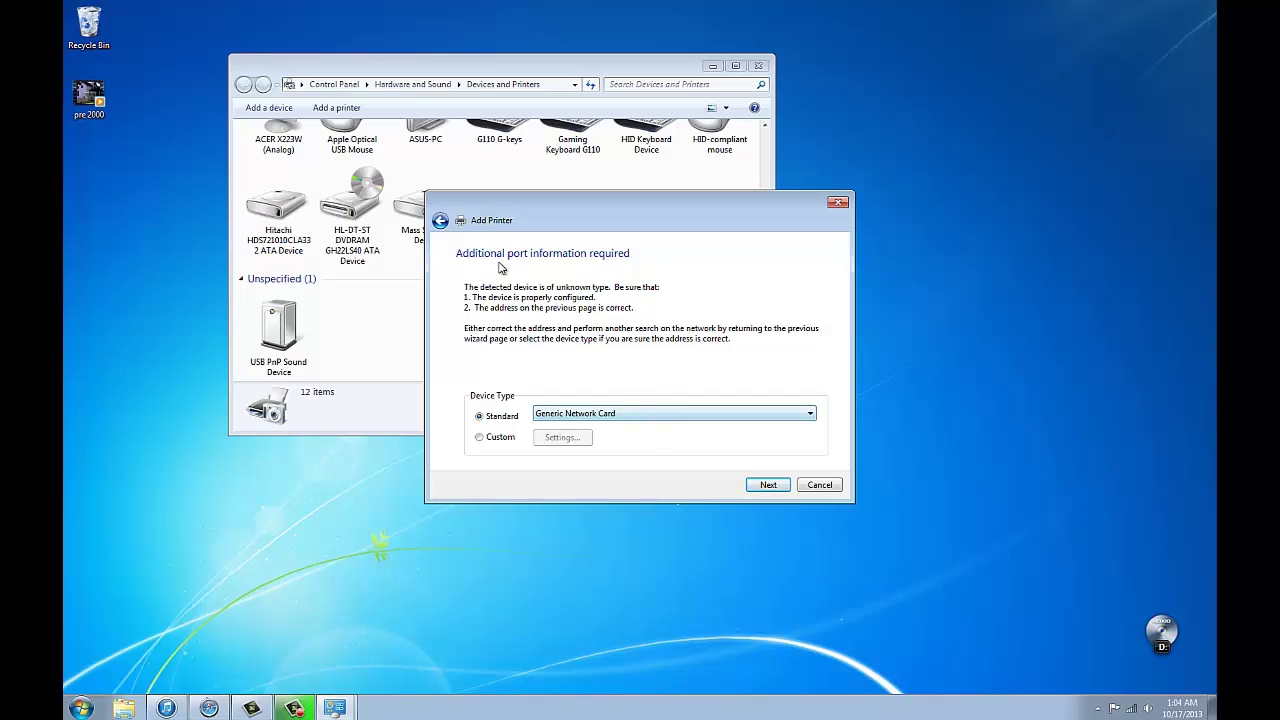
Choose the Network Print Server (1 Port - USB) device type and continue to the driver page
left_click(678, 419)
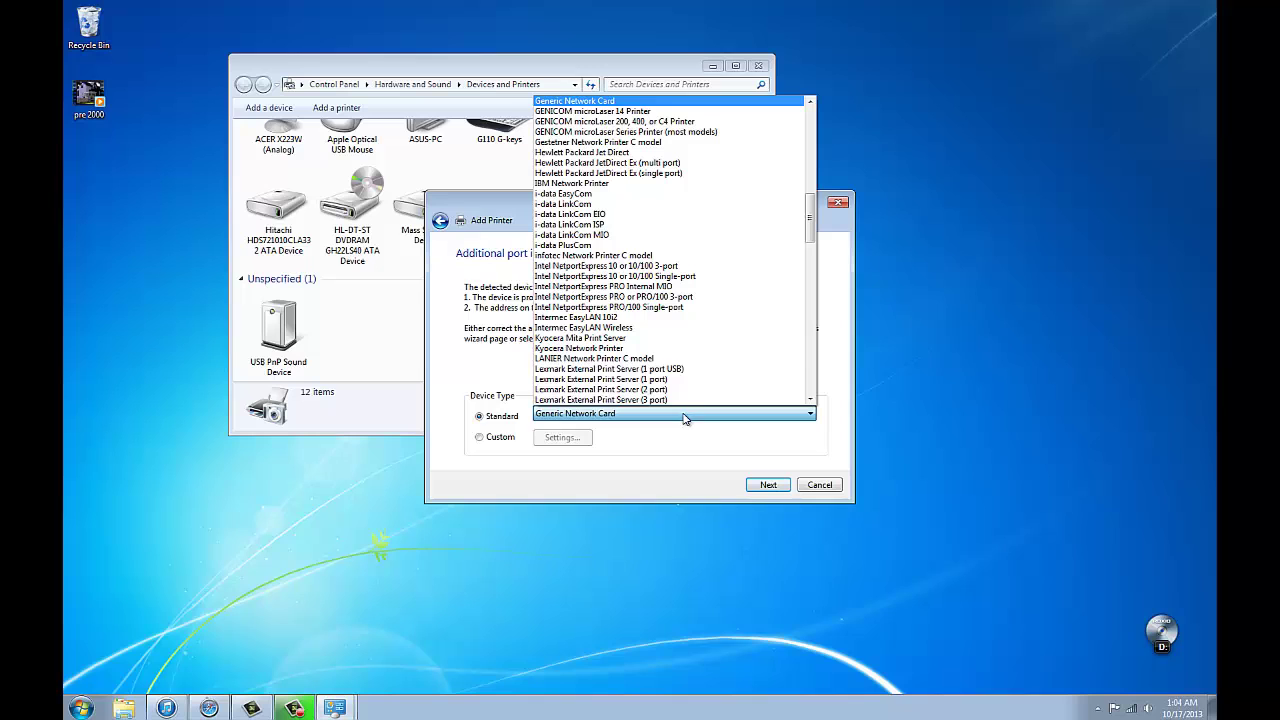
left_click(645, 421)
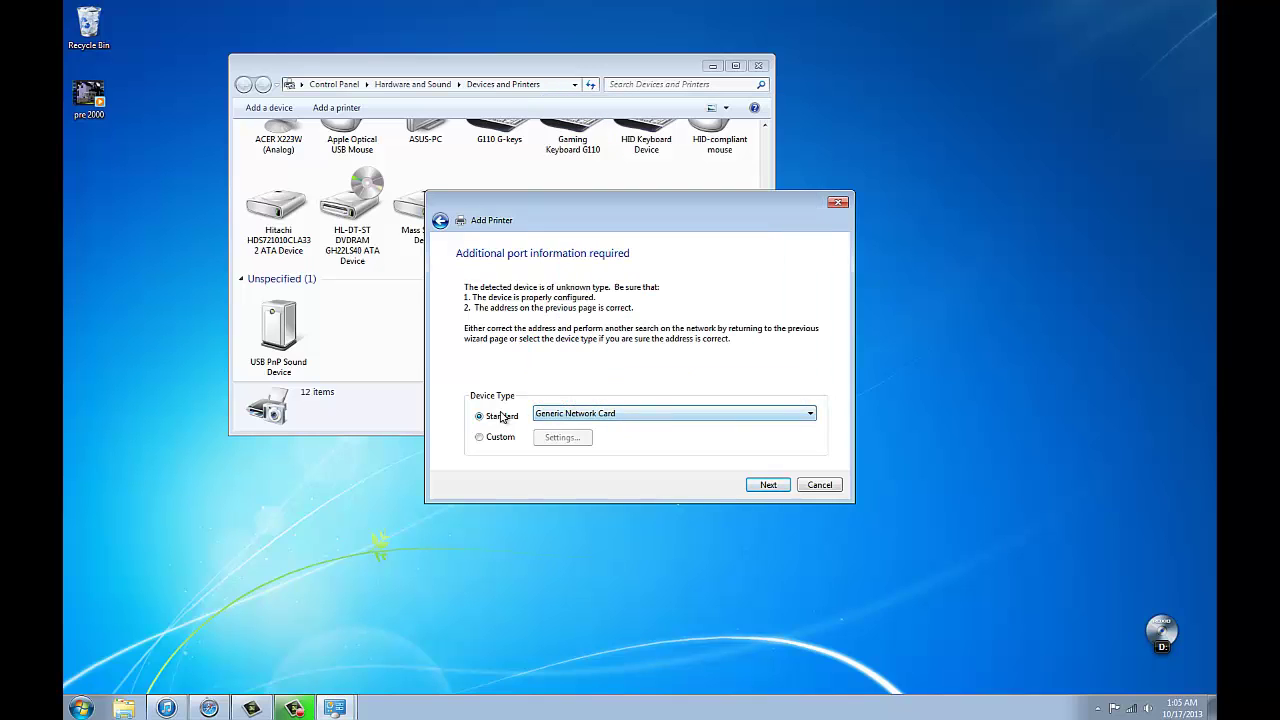
left_click(594, 421)
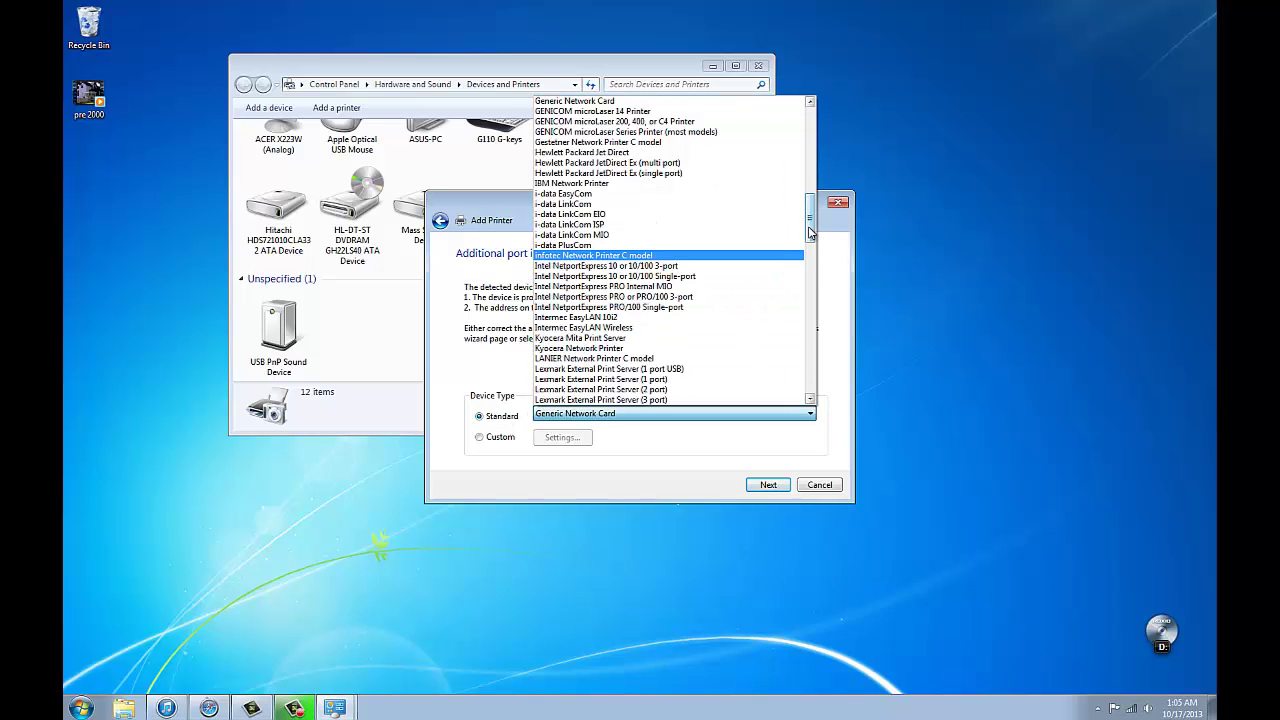
left_click_drag(812, 232, 812, 276)
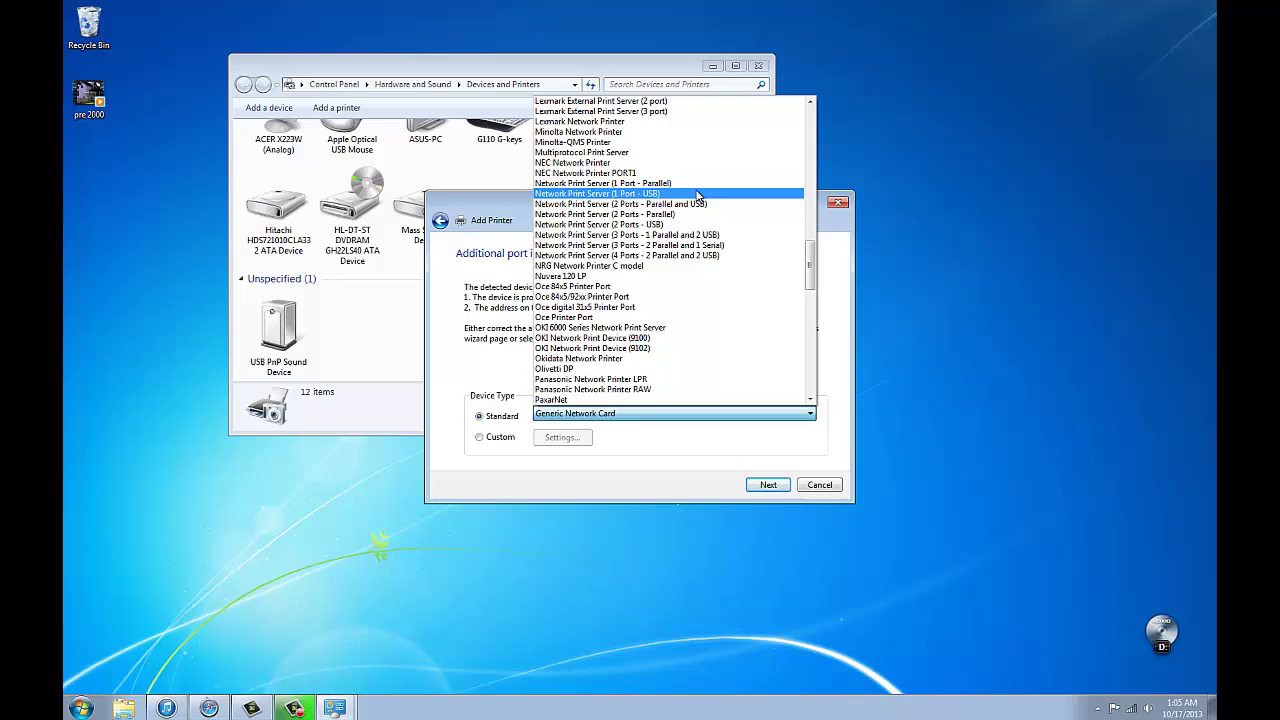
left_click(697, 194)
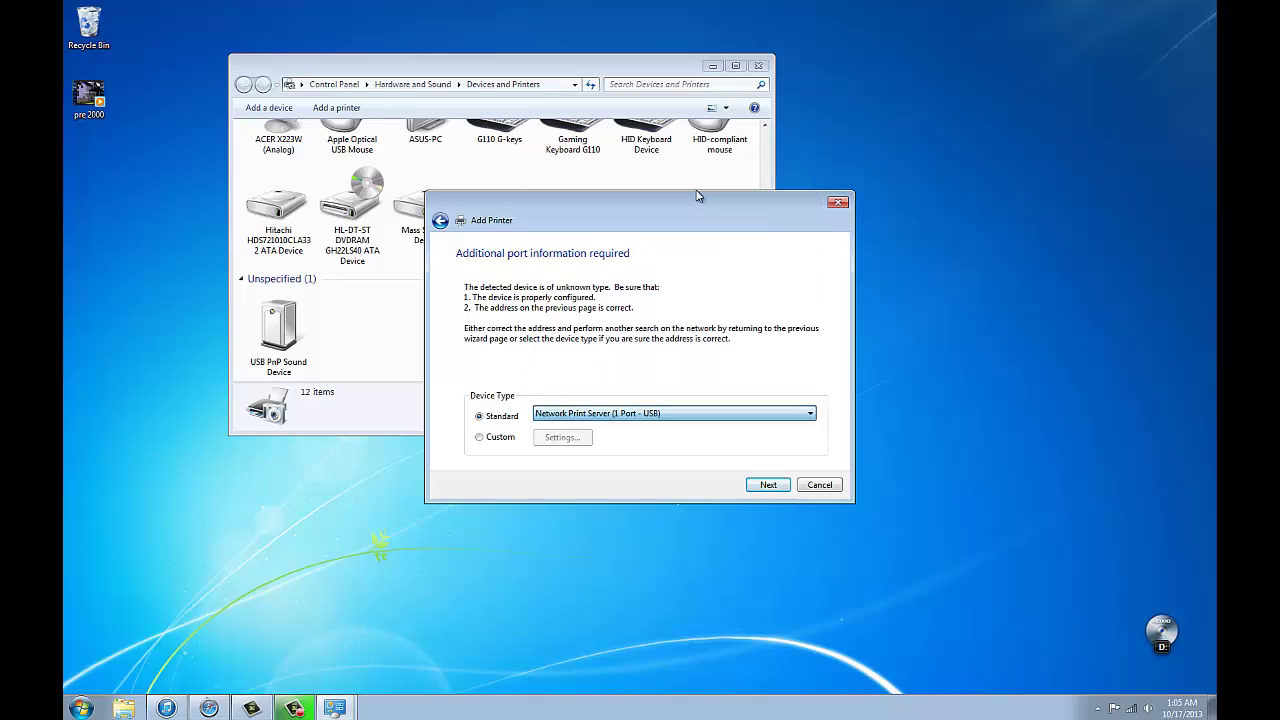
left_click(770, 484)
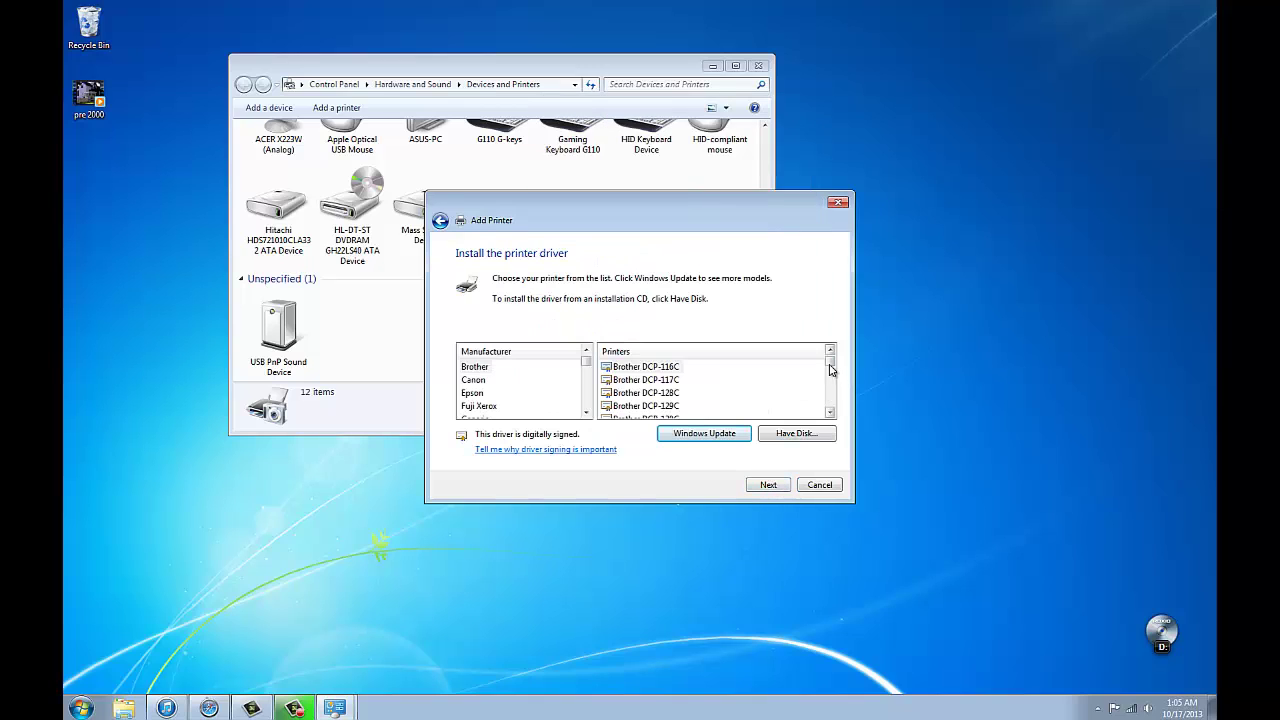
Select Samsung as the driver manufacturer, then switch to the ML-2160 downloads page in Safari
left_click_drag(830, 361, 829, 384)
mouse_move(586, 363)
left_mouse_down()
mouse_move(588, 382)
mouse_move(539, 390)
left_mouse_up()
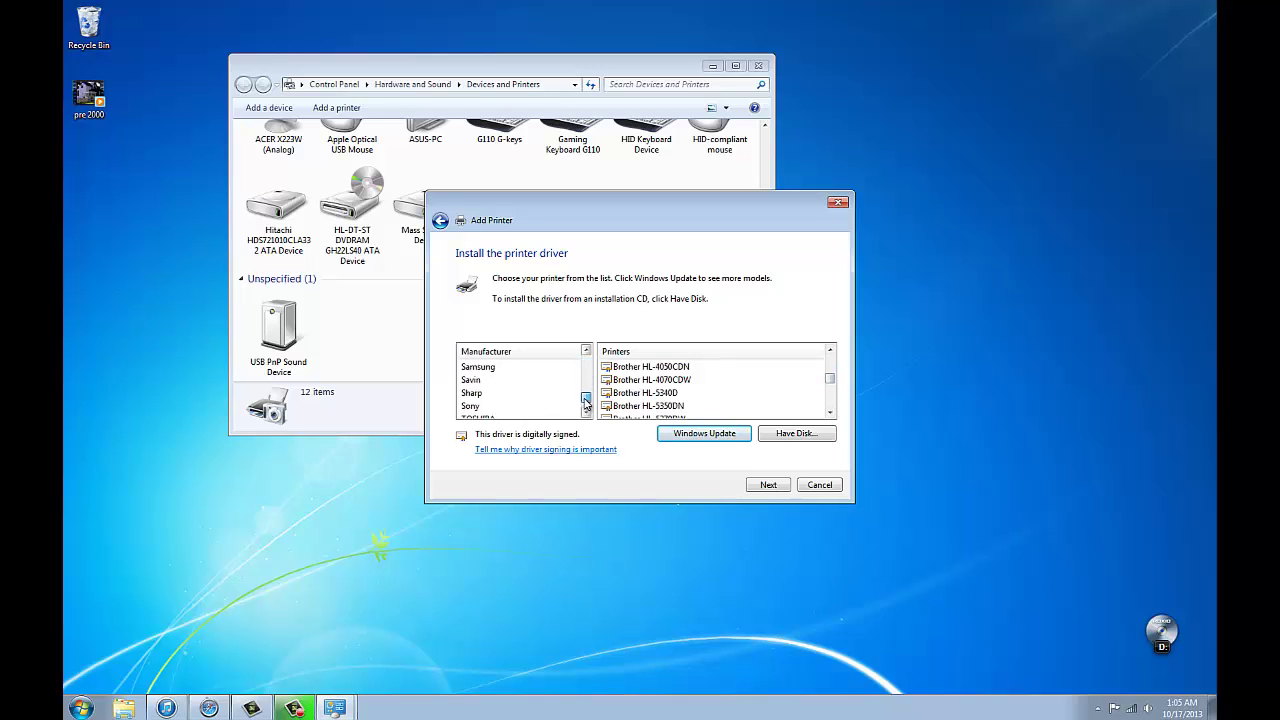
left_click(524, 380)
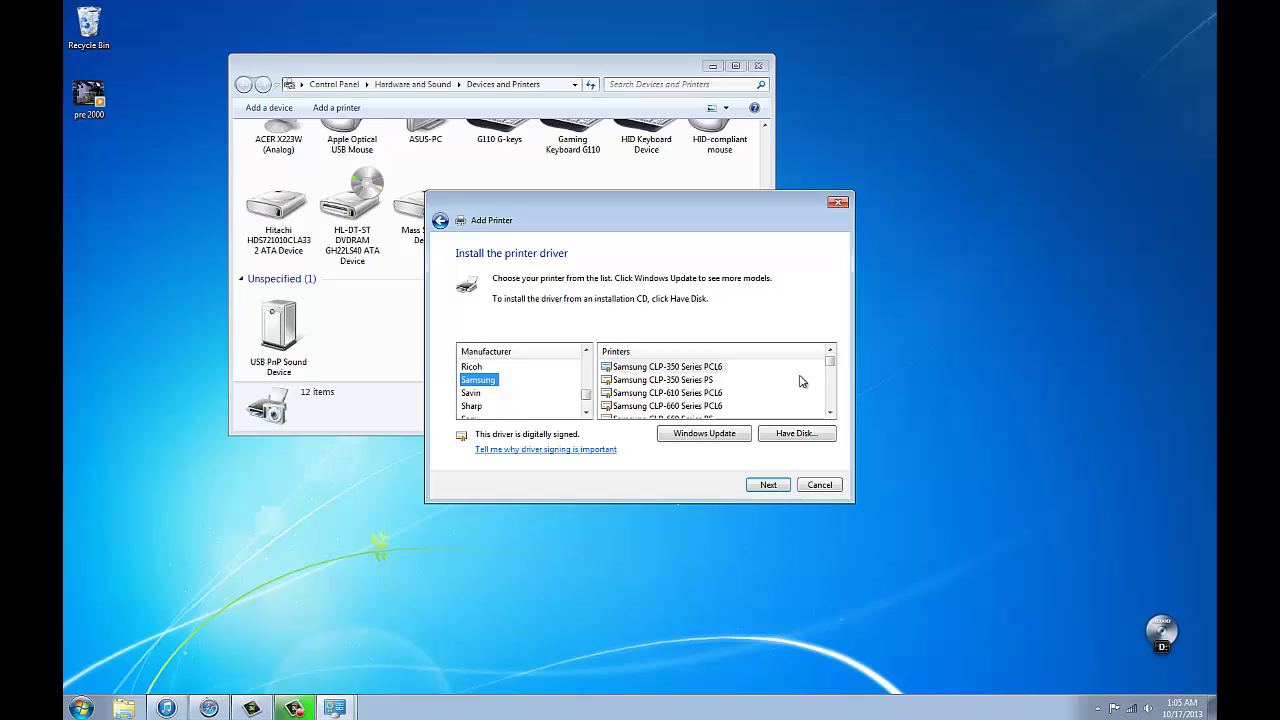
left_click_drag(829, 368, 829, 383)
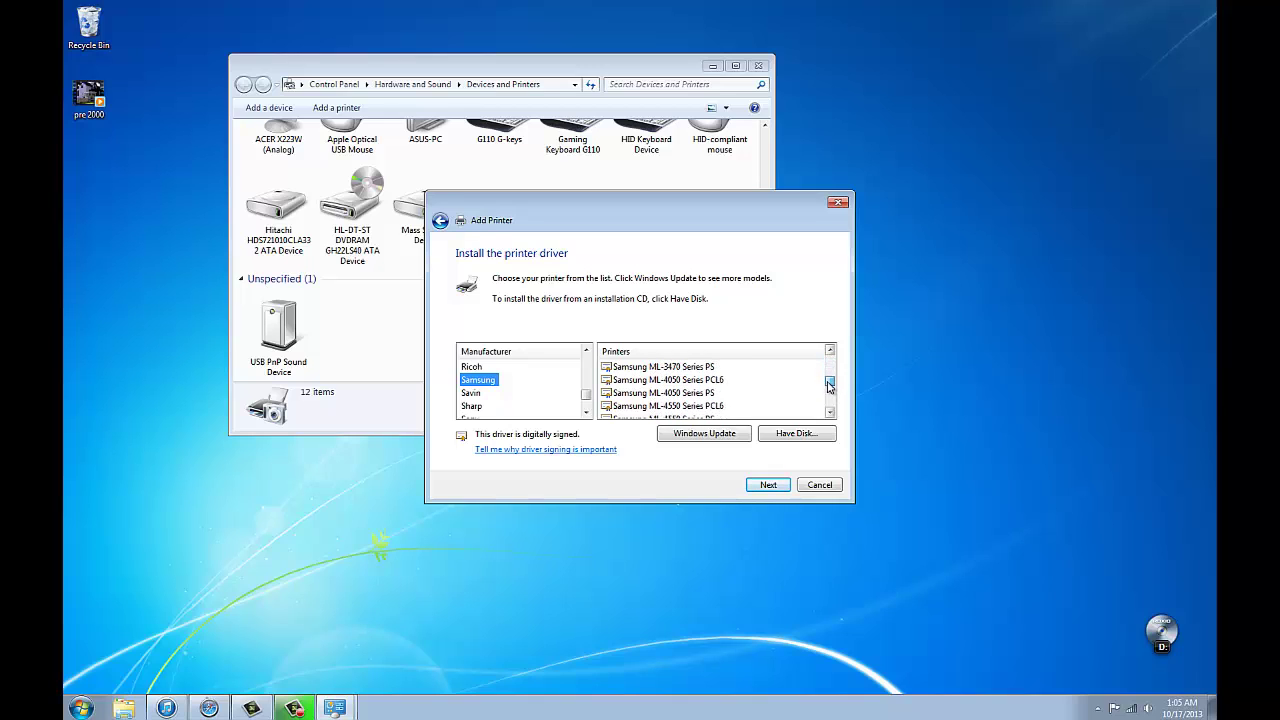
left_click_drag(829, 383, 829, 371)
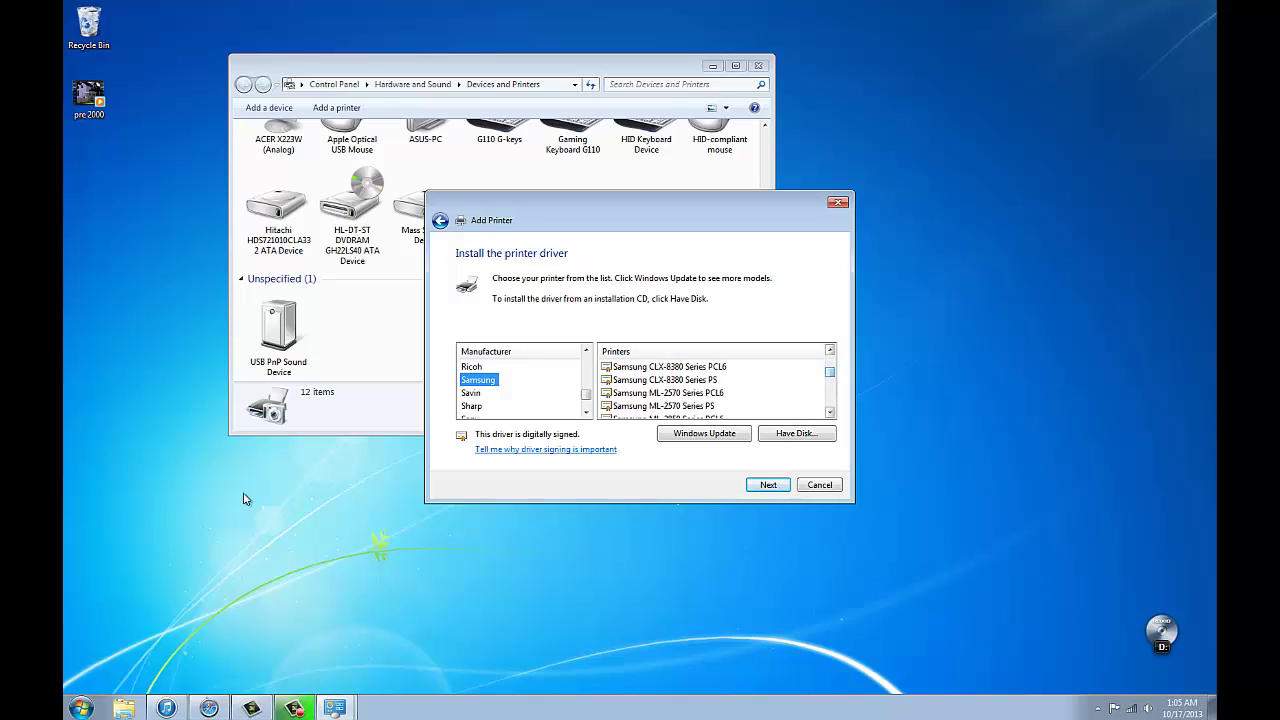
left_click(213, 710)
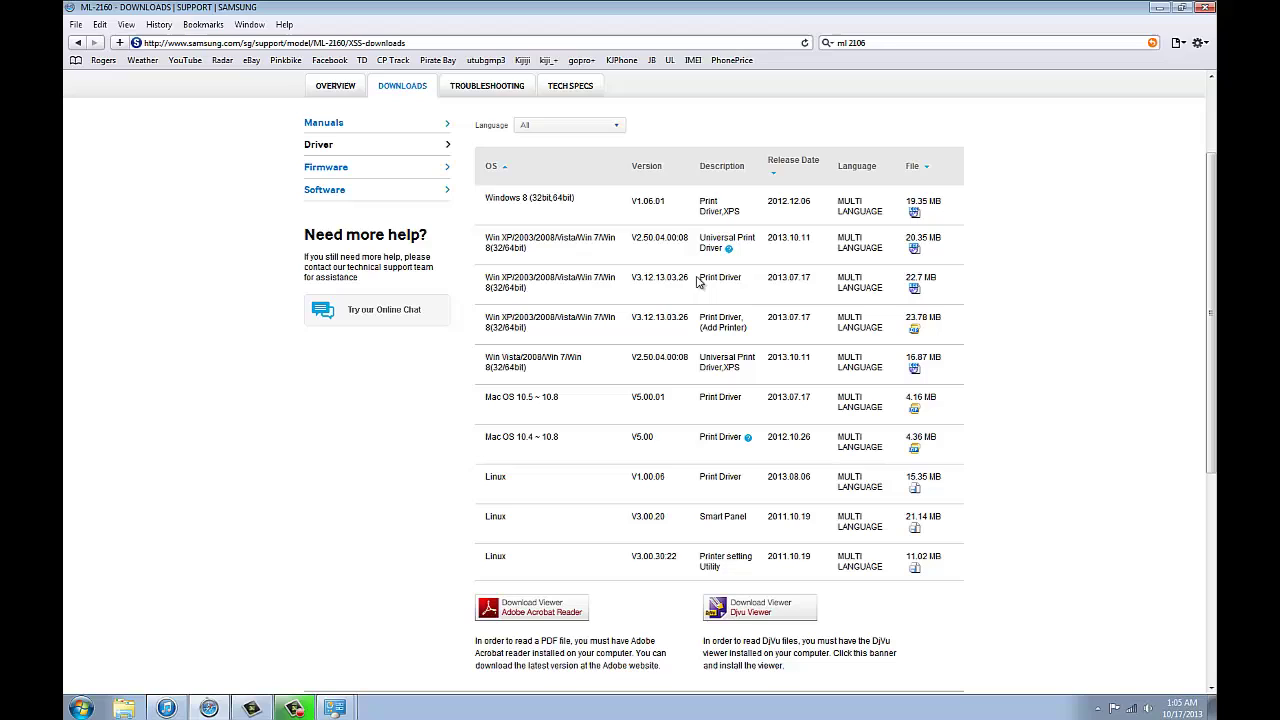
Save the ML-2160 series Windows print driver installer and close the blank Untitled window
left_click(913, 290)
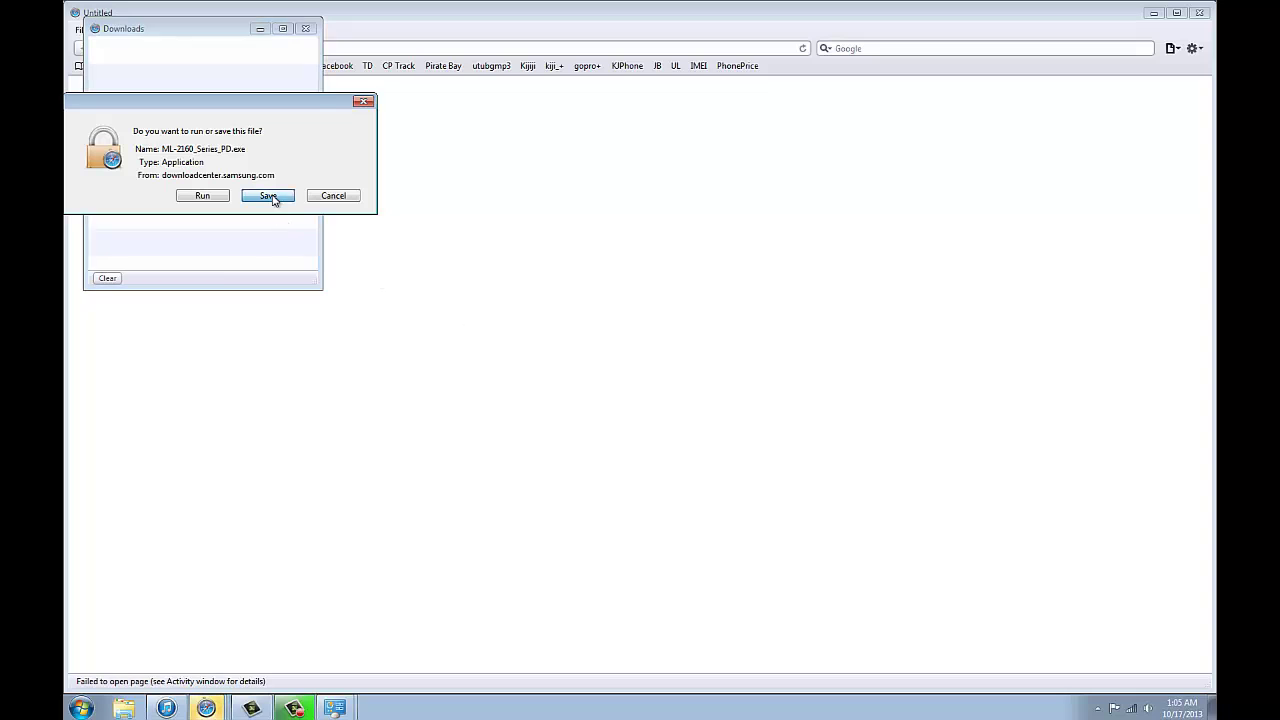
left_click(269, 196)
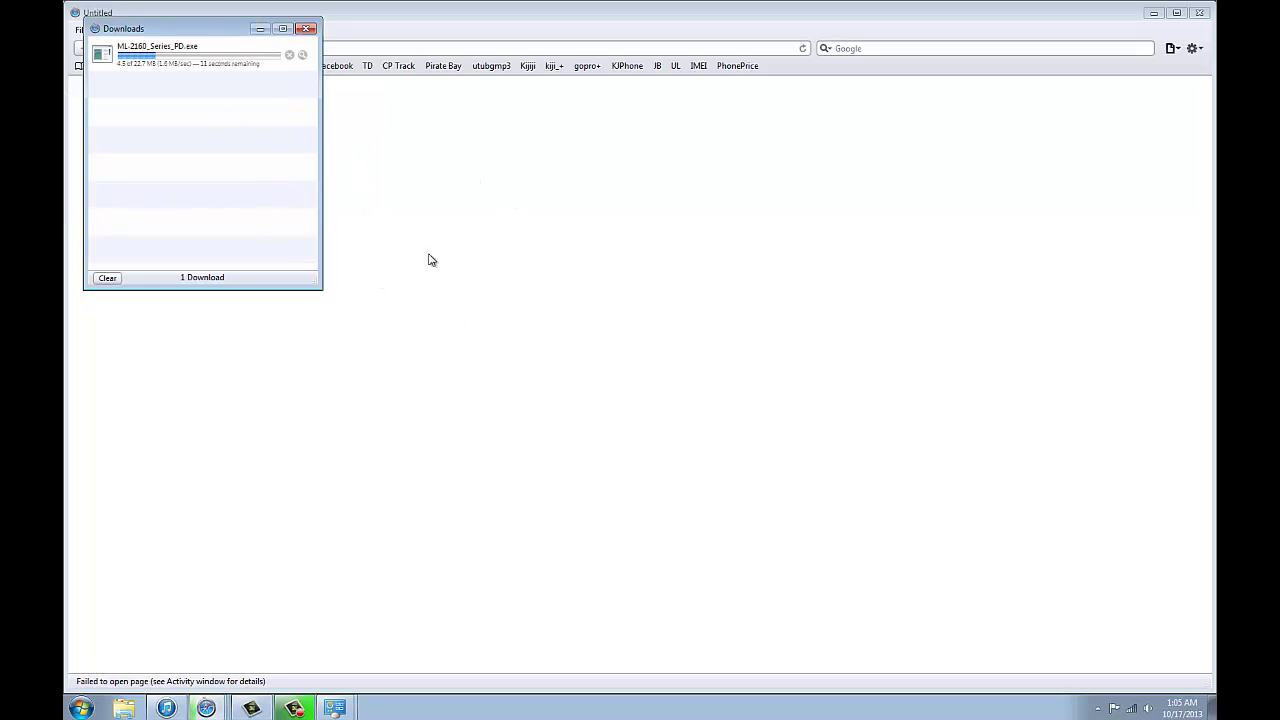
left_click(1160, 13)
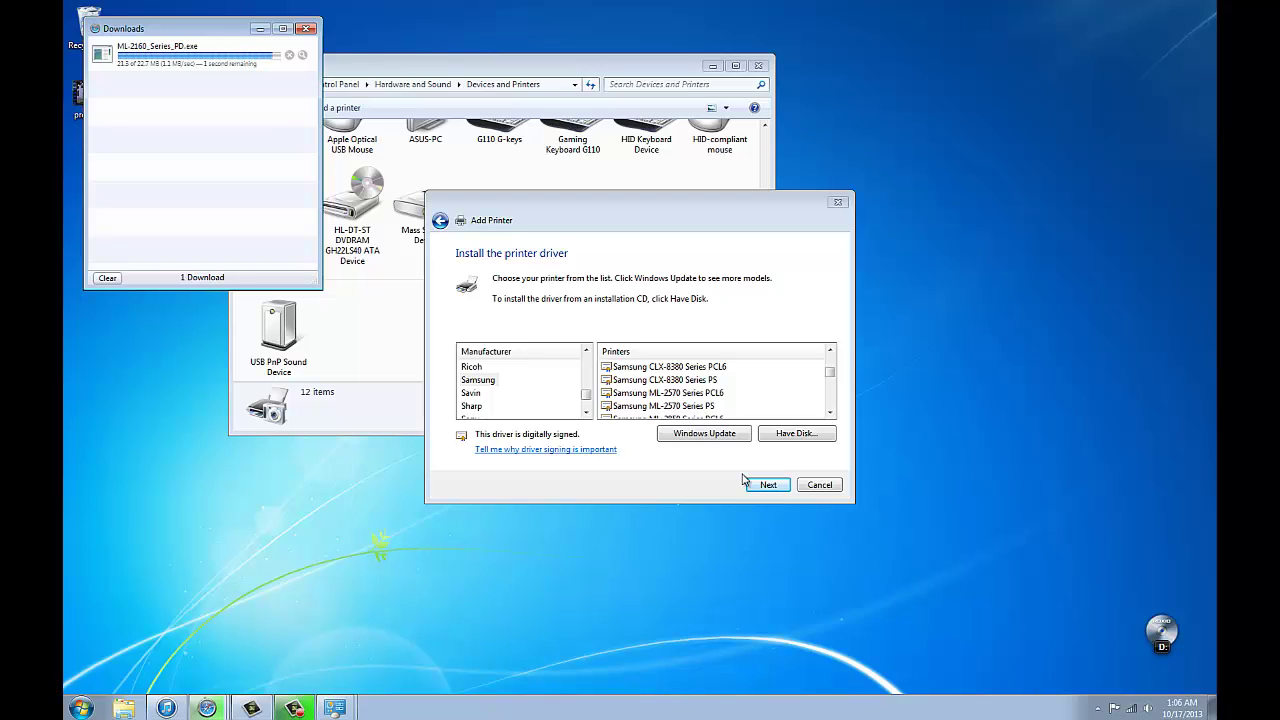
Clear and close the Downloads list, then browse for a driver via Have Disk
left_click(102, 279)
left_click(306, 28)
left_click(798, 438)
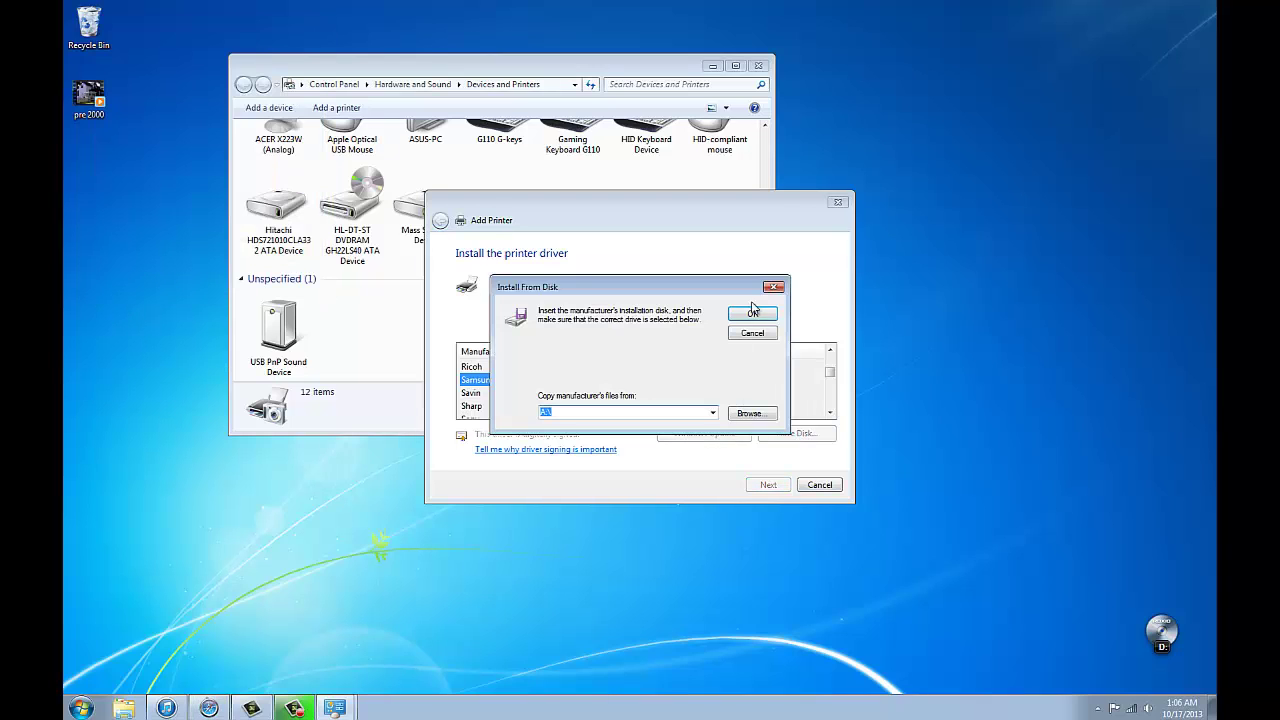
left_click(764, 416)
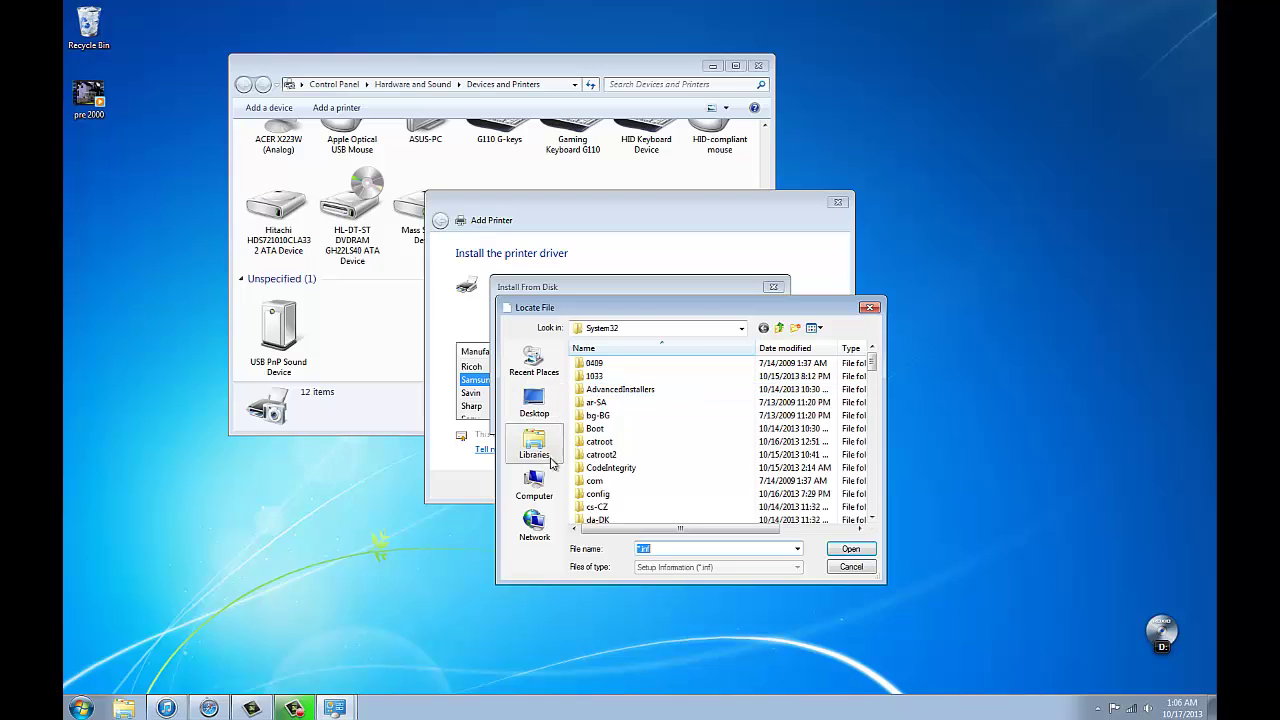
Select _ssj1m.inf from Downloads\Printer\Printer\SPL as the driver file
left_click(741, 328)
left_click(692, 388)
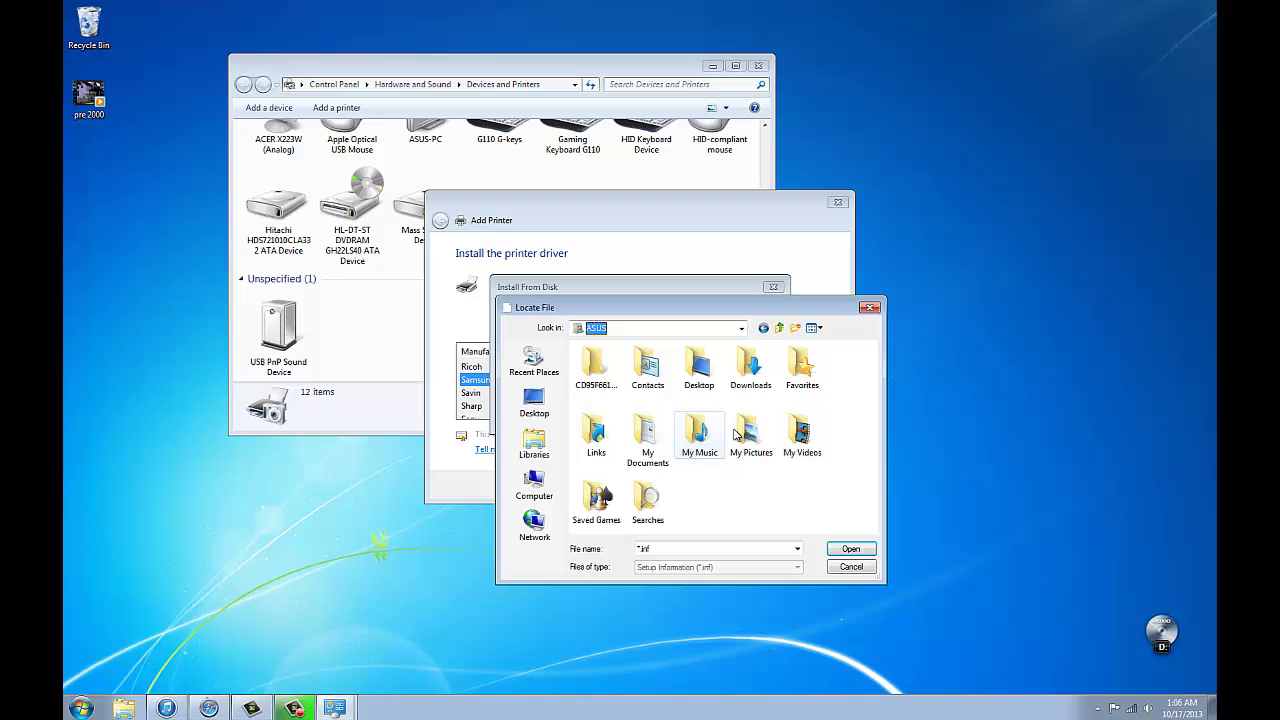
double_click(742, 372)
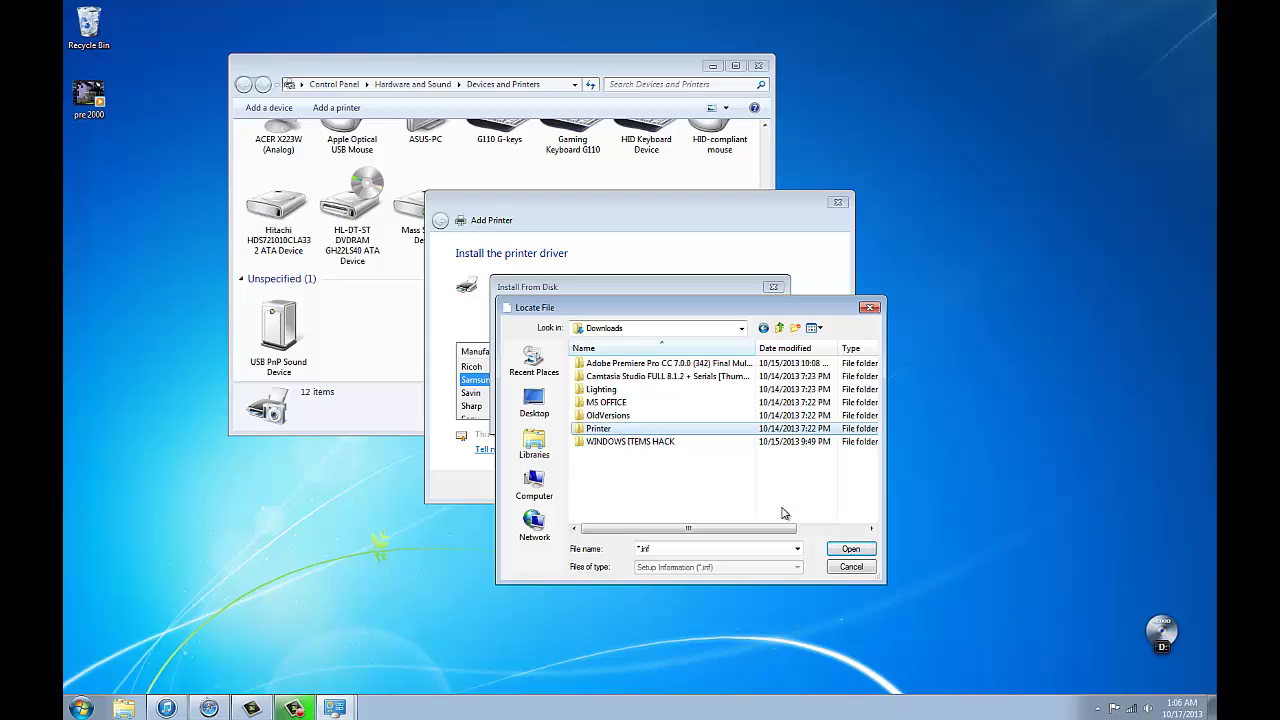
double_click(636, 430)
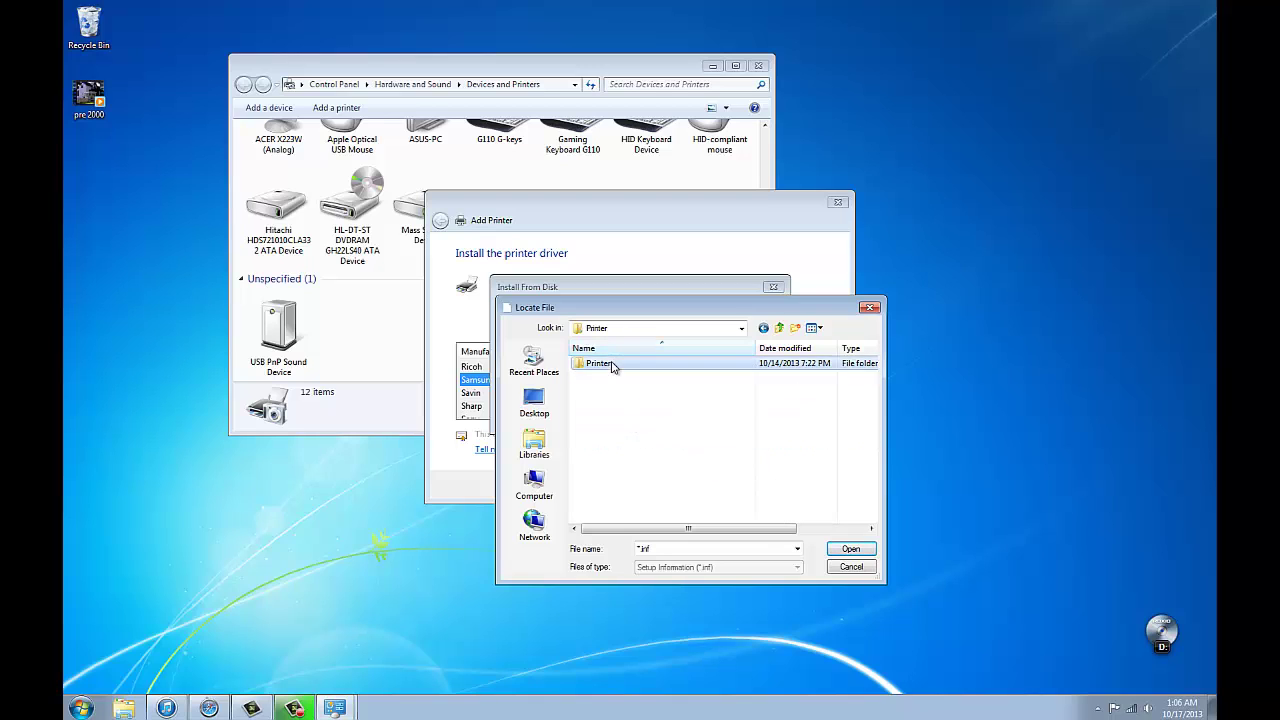
double_click(613, 362)
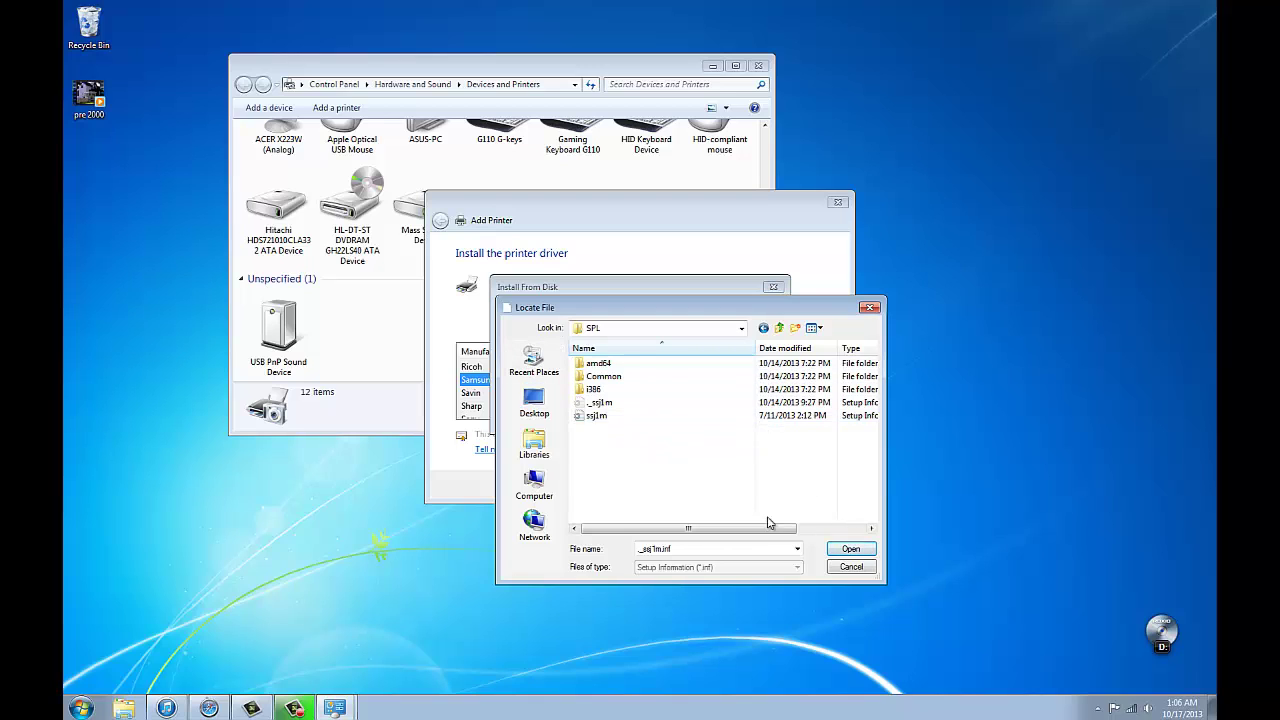
left_click(606, 403)
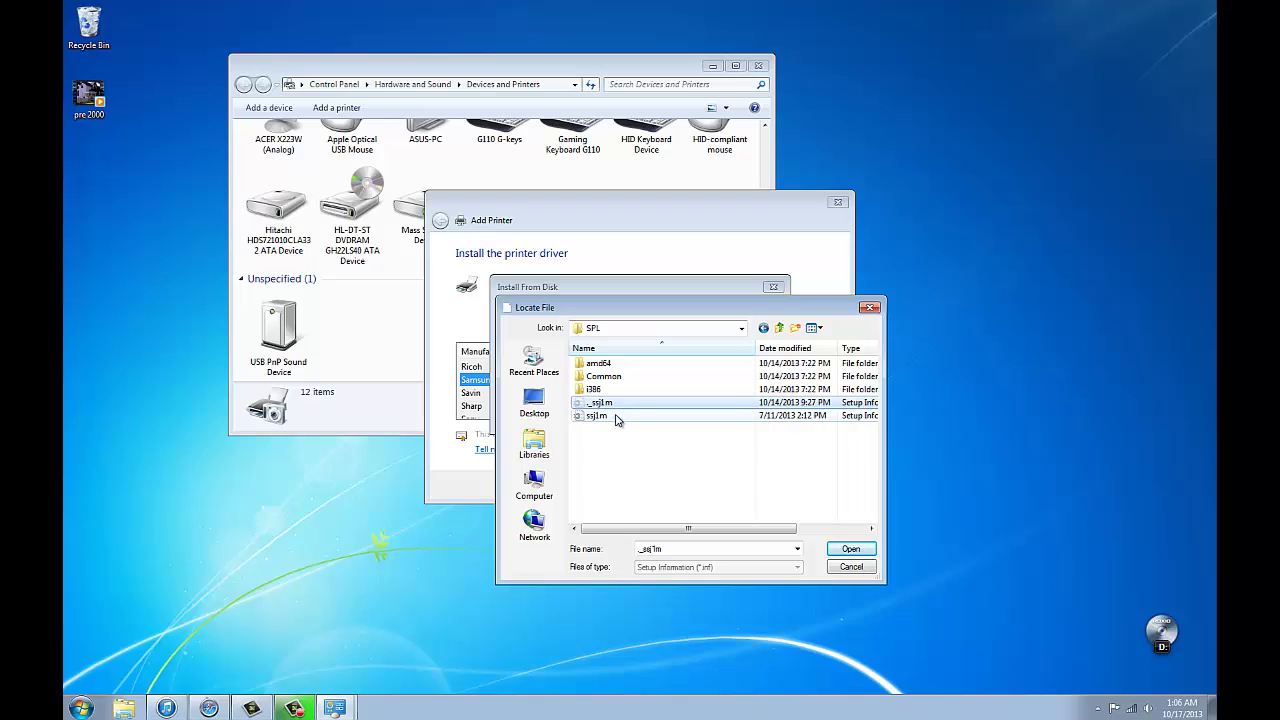
left_click(850, 549)
Load the chosen driver folder, pick Samsung ML-2160 Series, and proceed to printer naming
left_click(752, 314)
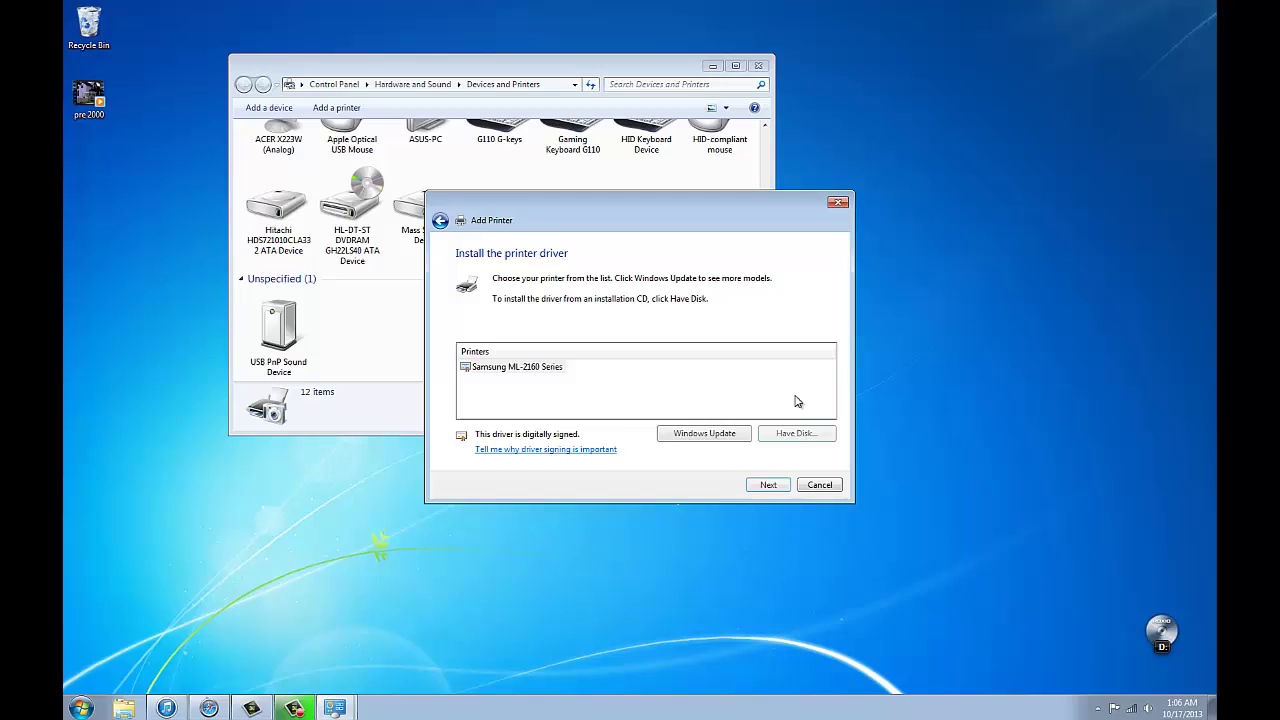
left_click(507, 368)
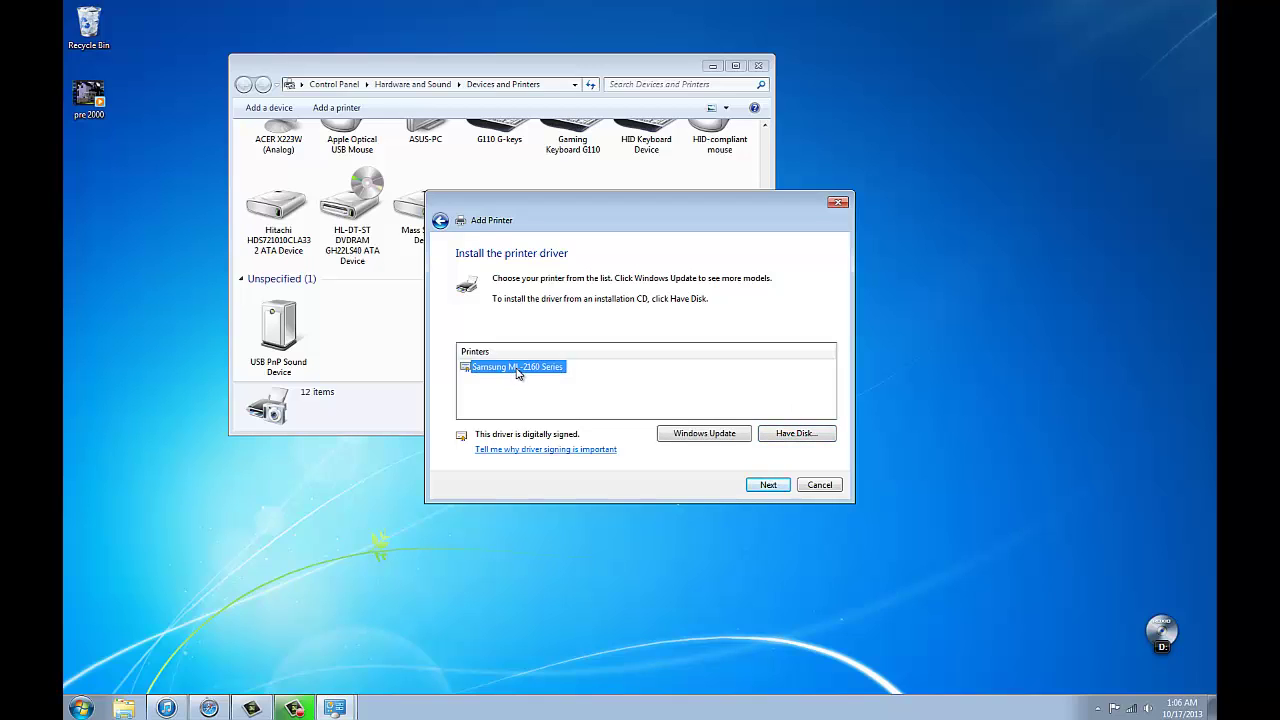
left_click(762, 485)
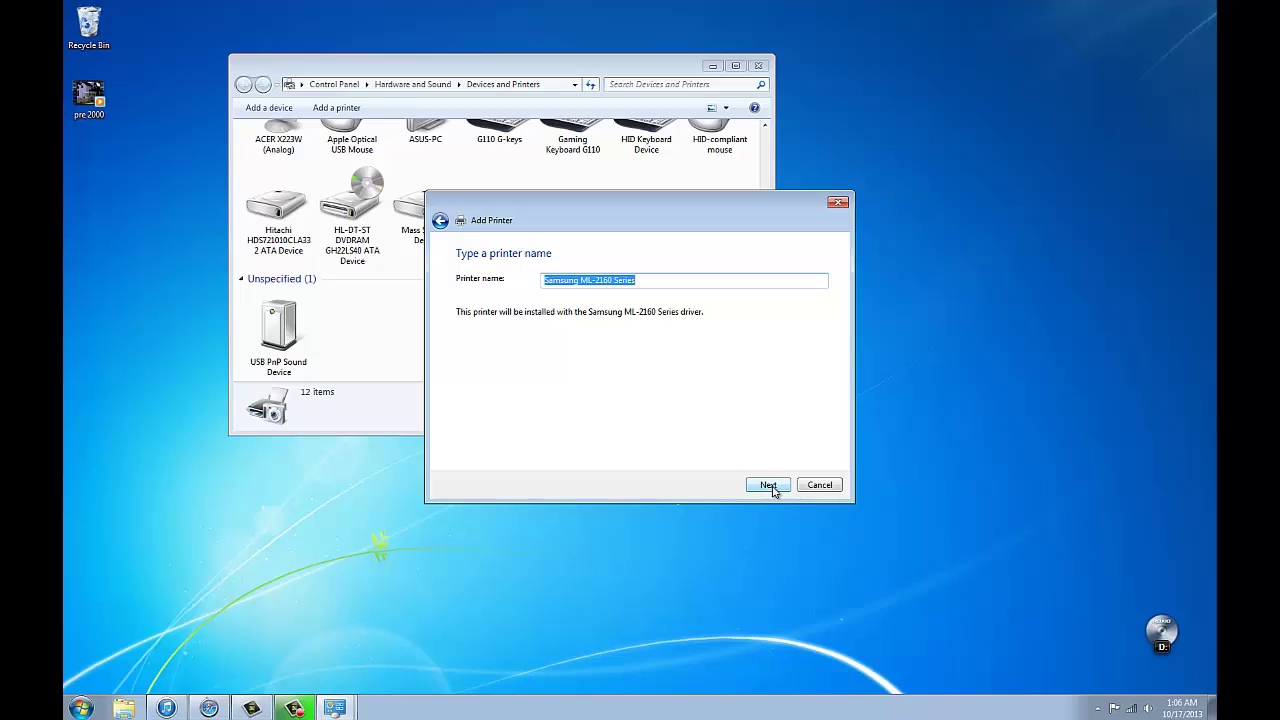
Keep the name Samsung ML-2160 Series, install it, and move the wizard aside
left_click(768, 485)
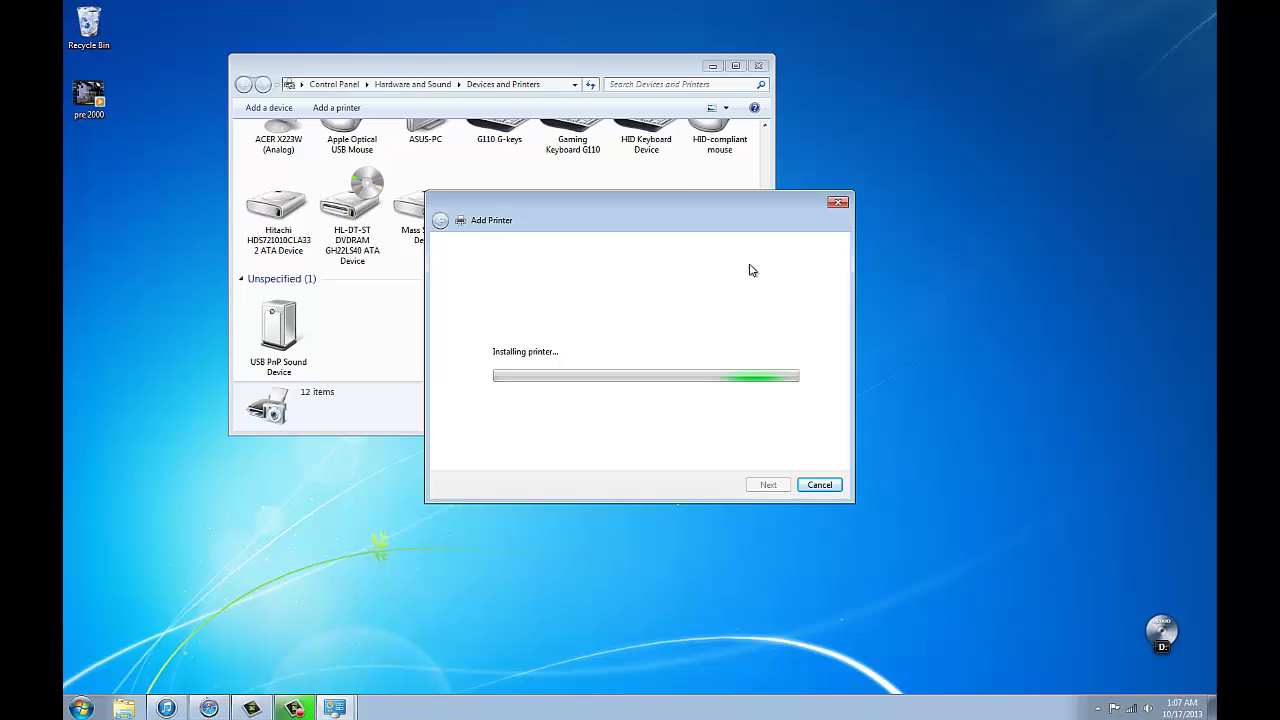
mouse_move(695, 211)
left_mouse_down()
mouse_move(817, 220)
mouse_move(770, 250)
left_mouse_up()
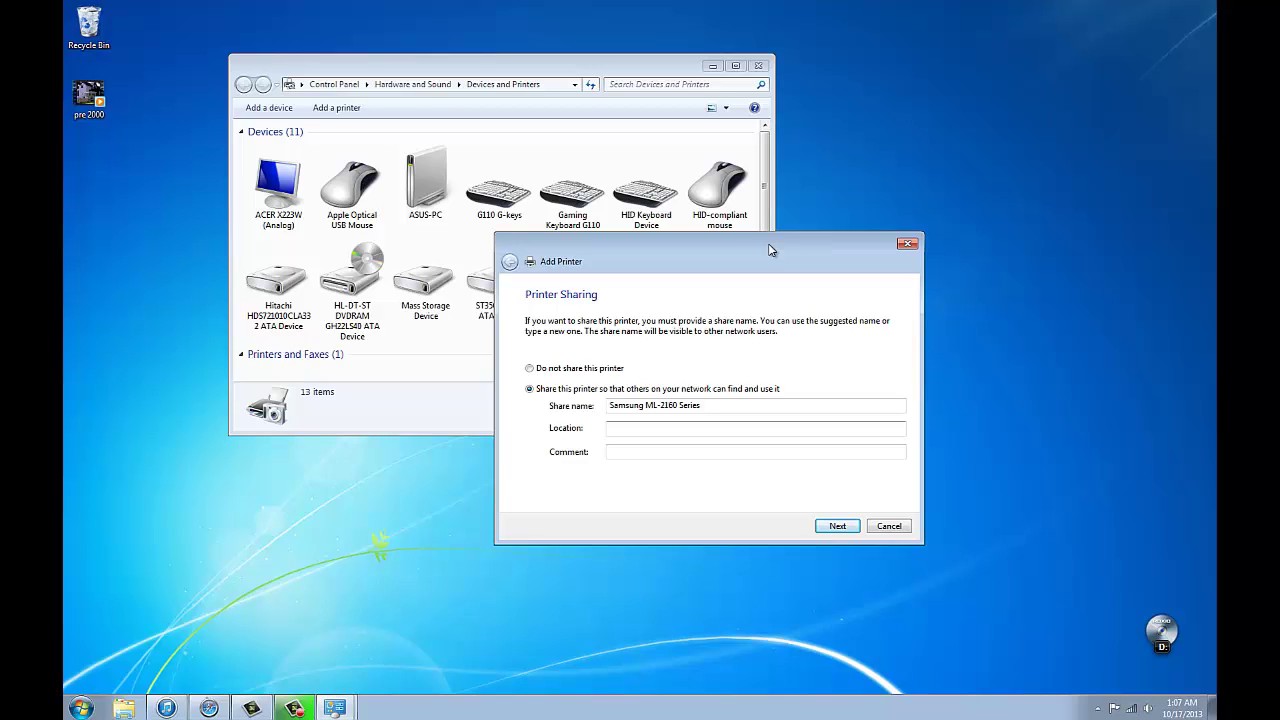
Choose 'Do not share this printer' so Samsung ML-2160 Series finishes installing unshared
left_click(530, 368)
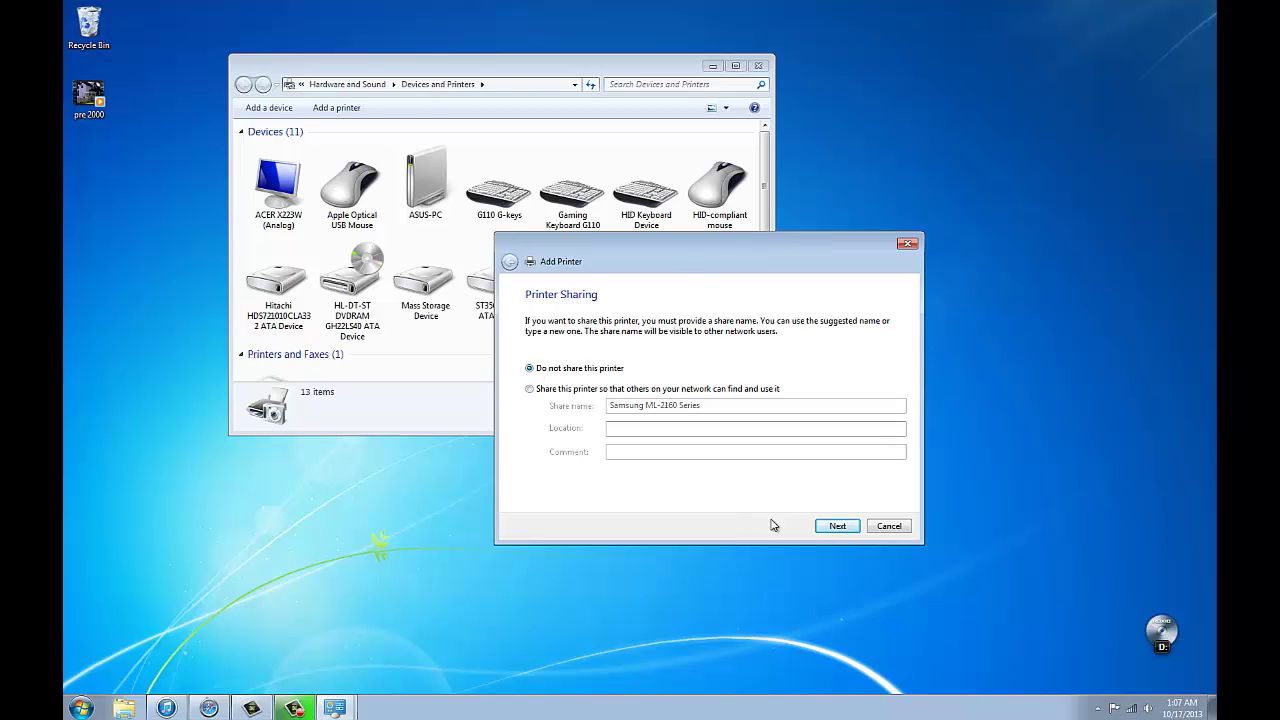
left_click(838, 527)
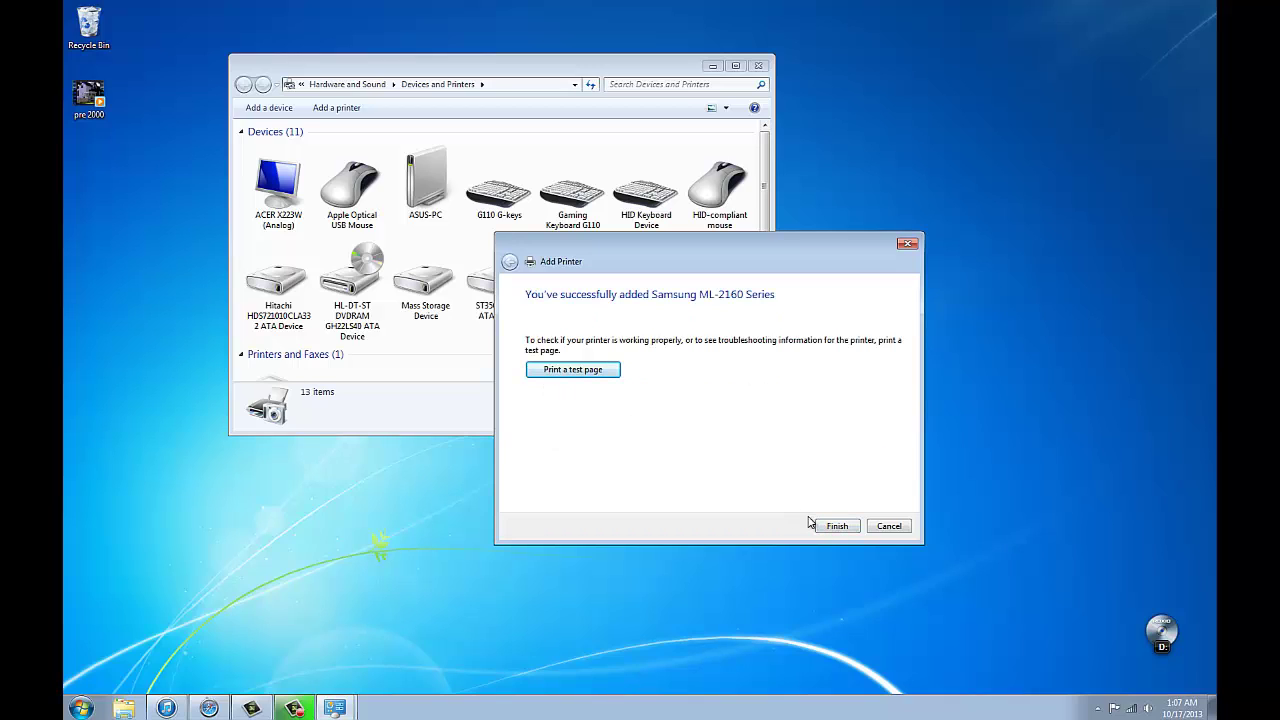